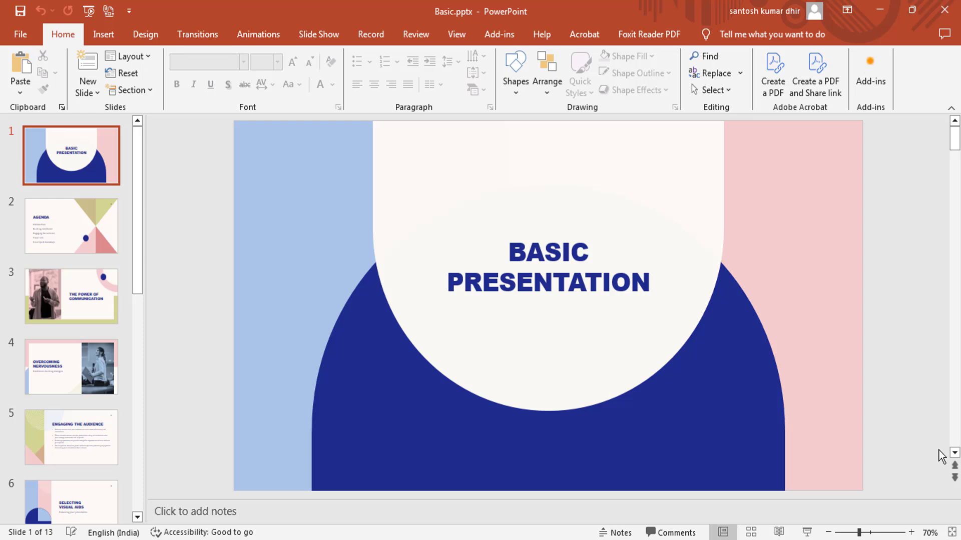
- Export the Basic presentation as Basic.pdf in New folder (10), then close Acrobat
left_click(20, 34)
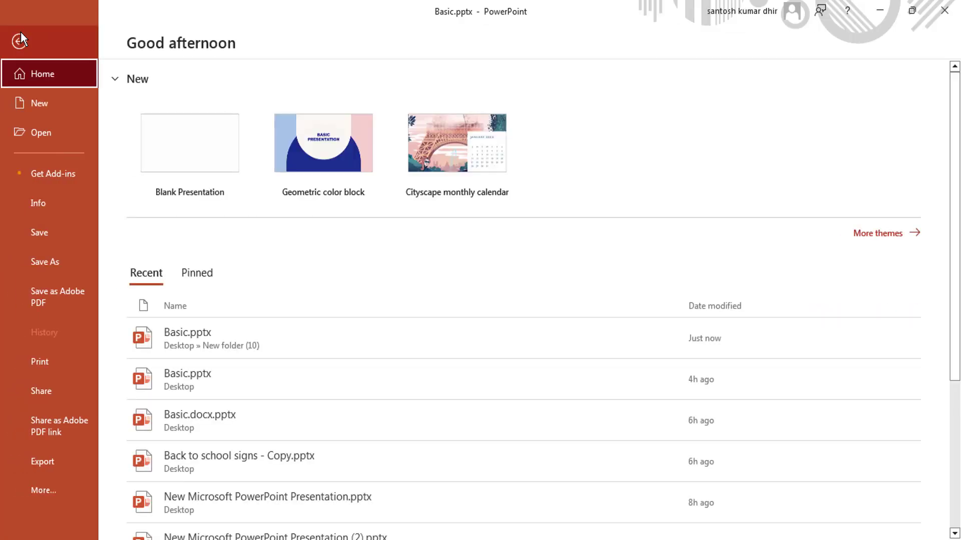
left_click(57, 264)
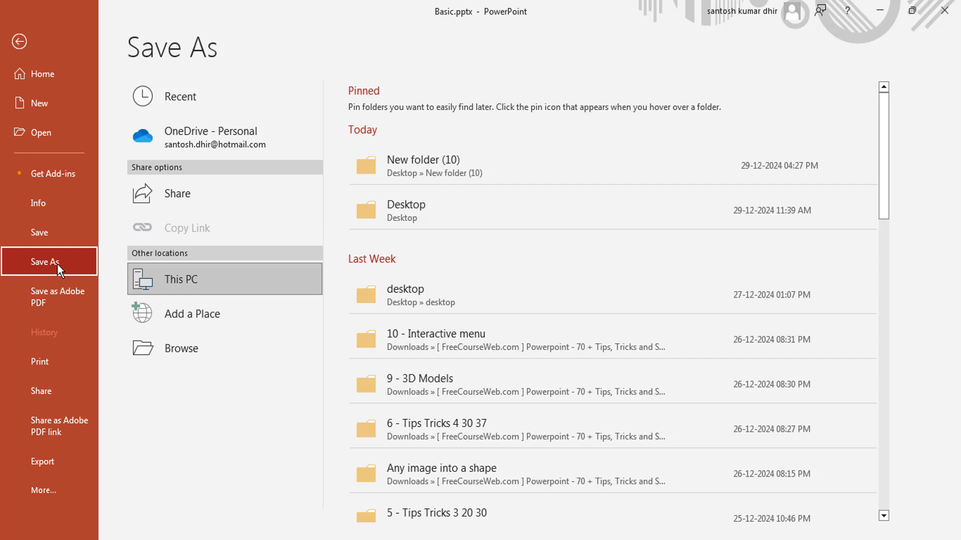
left_click(183, 352)
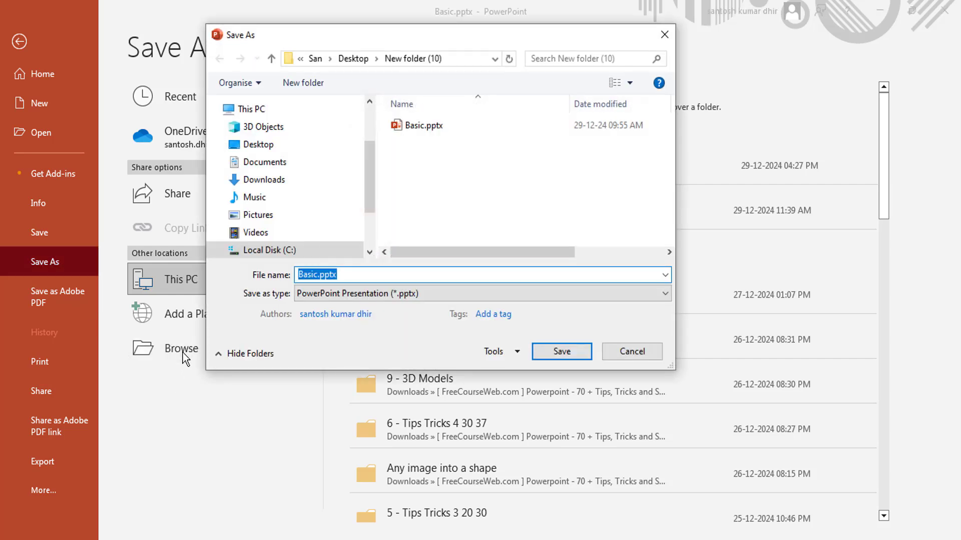
left_click(429, 297)
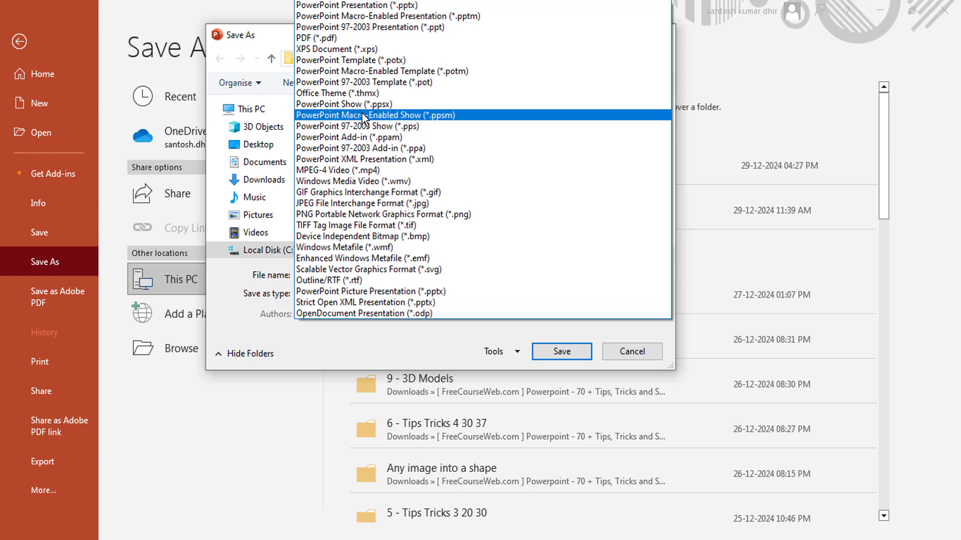
left_click(346, 38)
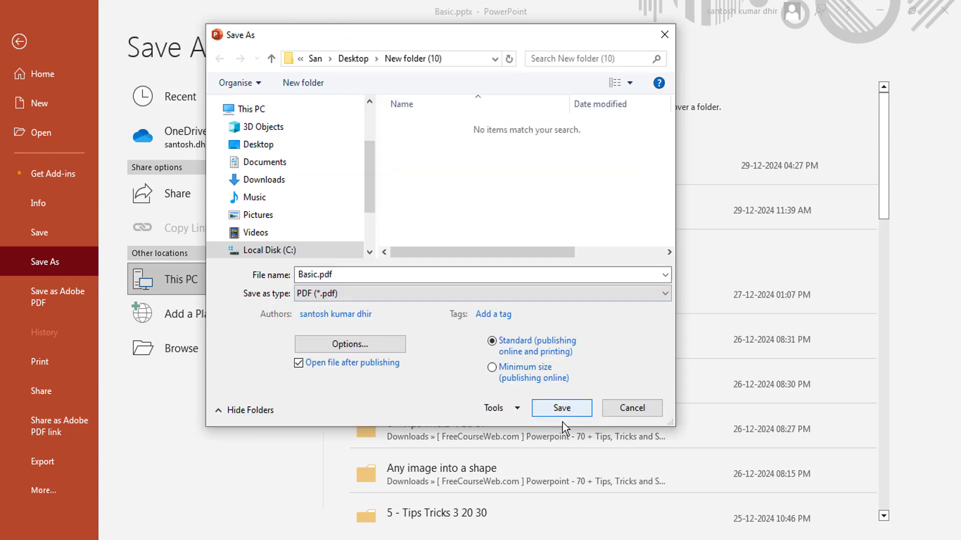
left_click(562, 408)
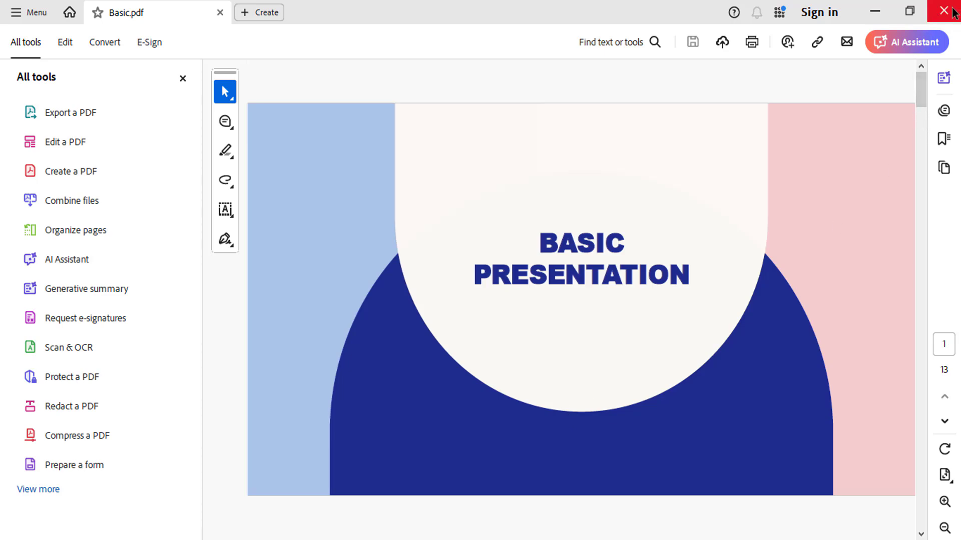
left_click(953, 13)
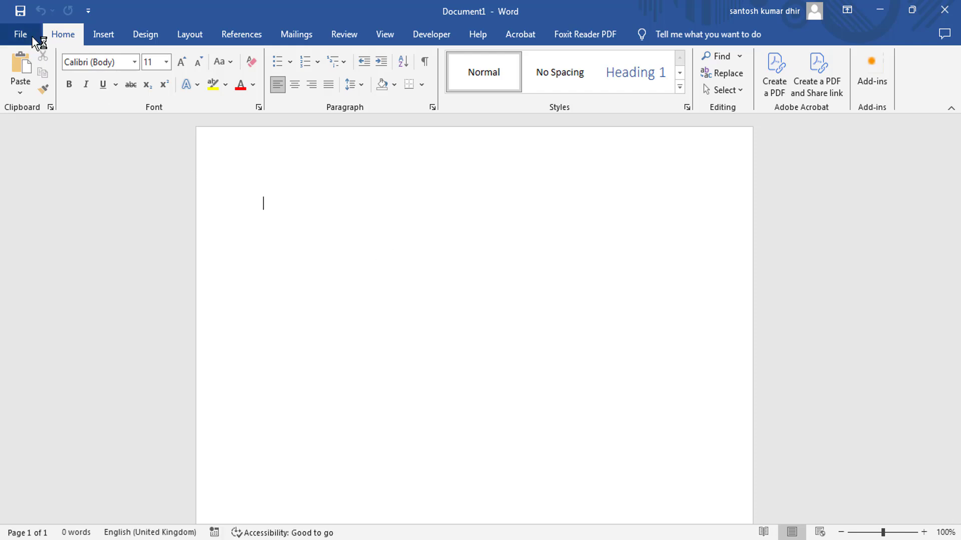
- Open Basic.pdf from New folder (10) in Word
left_click(27, 35)
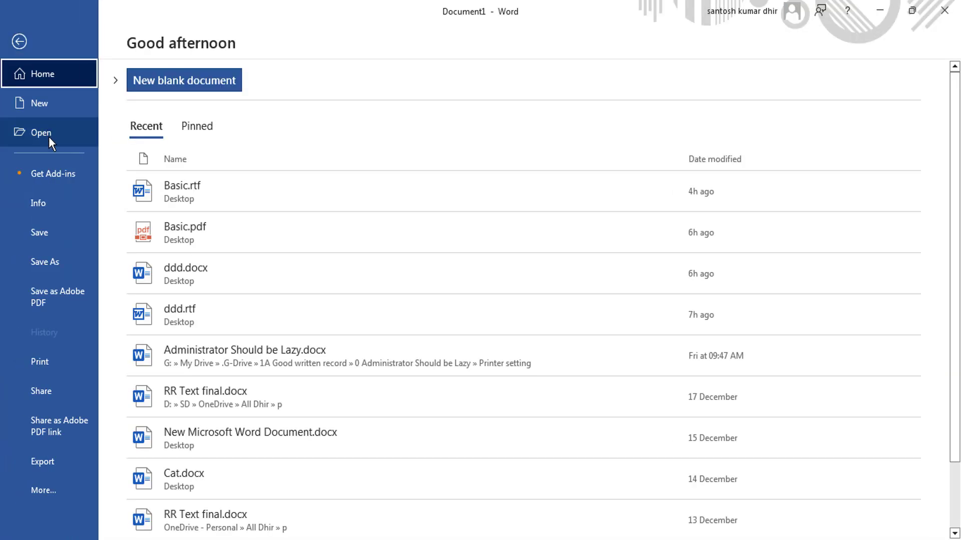
left_click(49, 136)
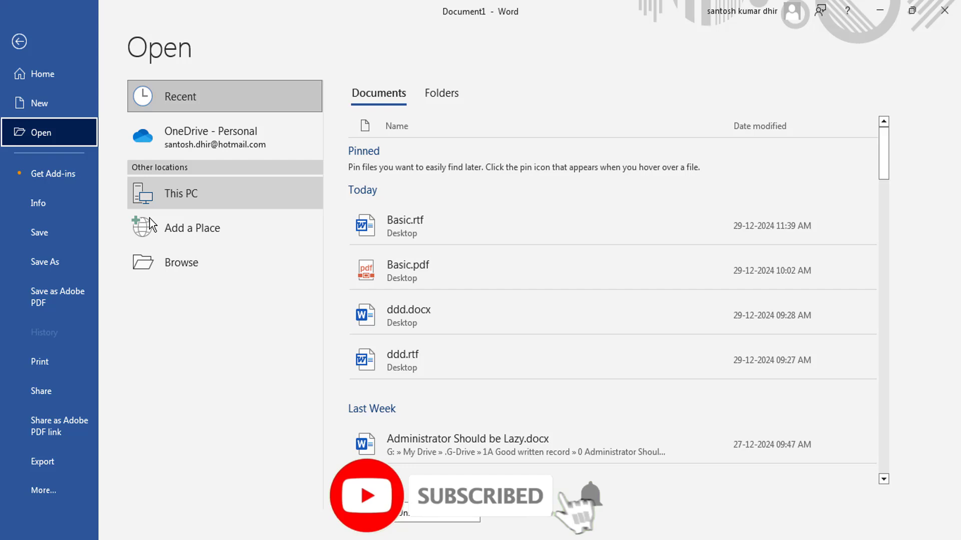
left_click(190, 264)
left_click(244, 103)
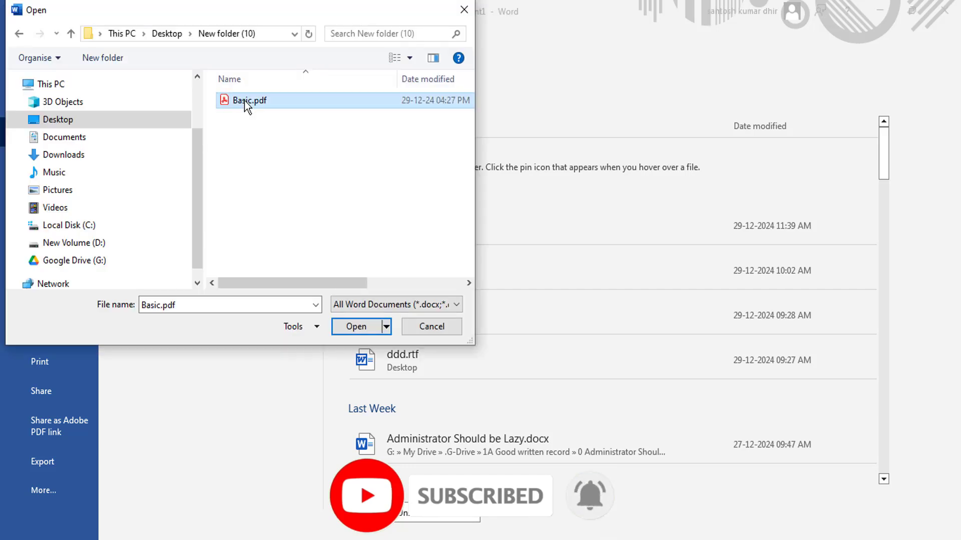
left_click(359, 325)
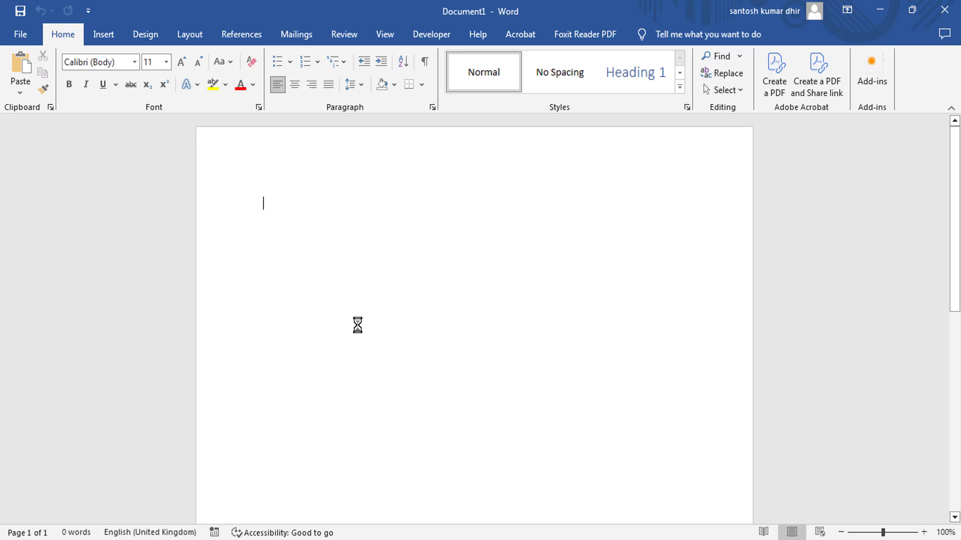
- Confirm the PDF conversion, then check that the cream circle, BASIC PRESENTATION heading and blue arch are selectable
left_click(417, 327)
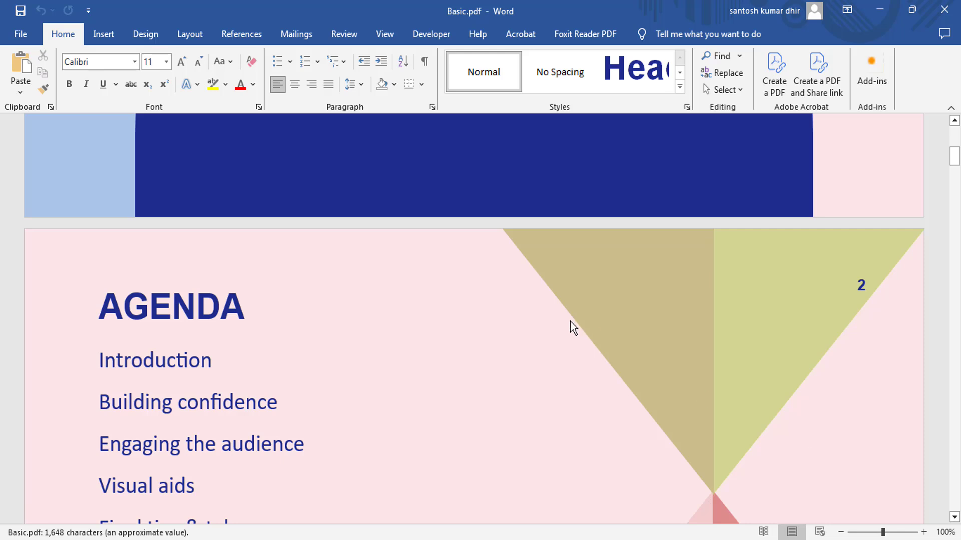
scroll(570, 322, "down", 3, "ctrl")
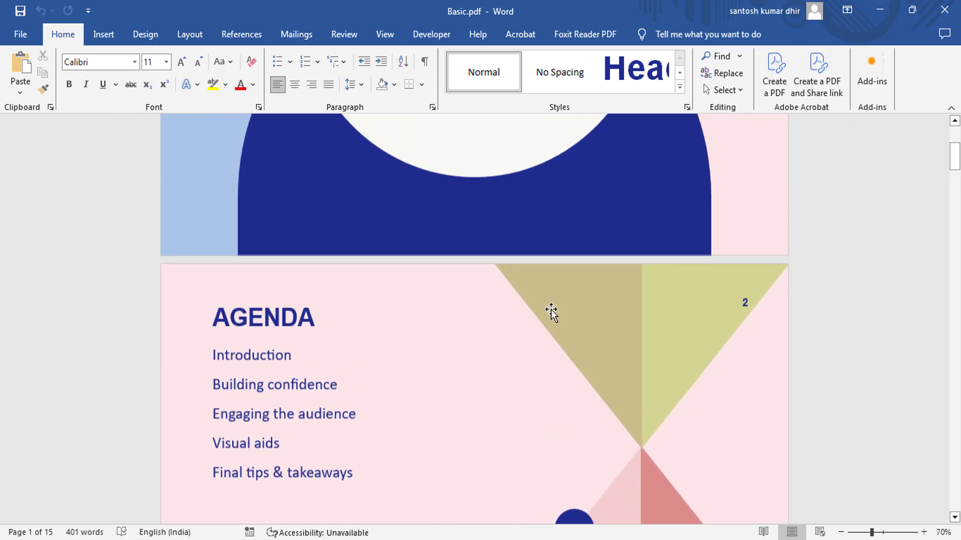
scroll(551, 310, "up", 3)
scroll(551, 311, "up", 2)
left_click(511, 254)
left_click(463, 239)
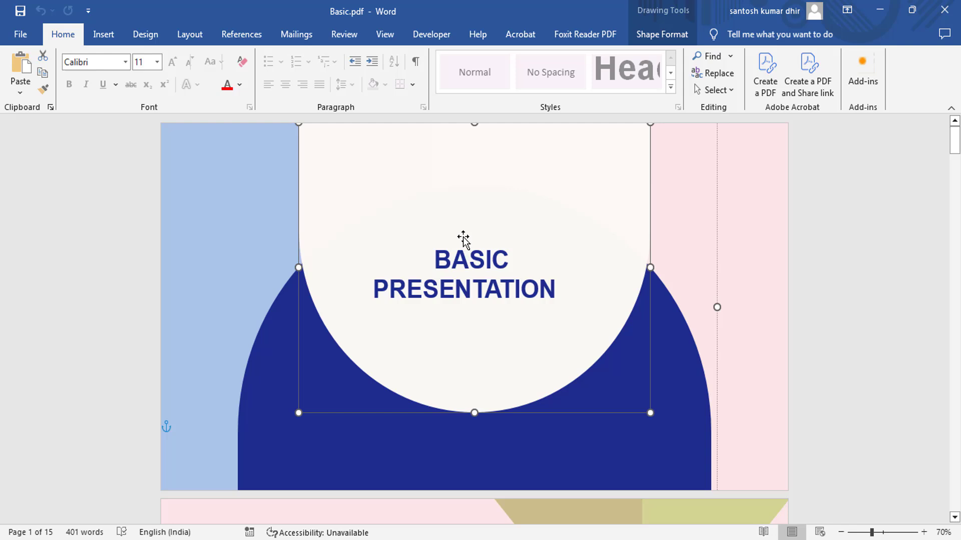
left_click(470, 257)
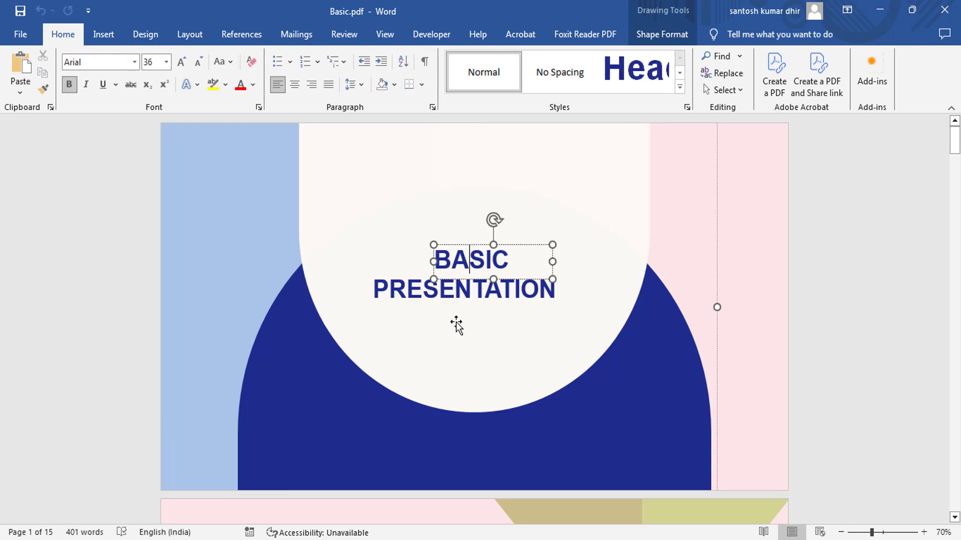
left_click(455, 326)
left_click(416, 464)
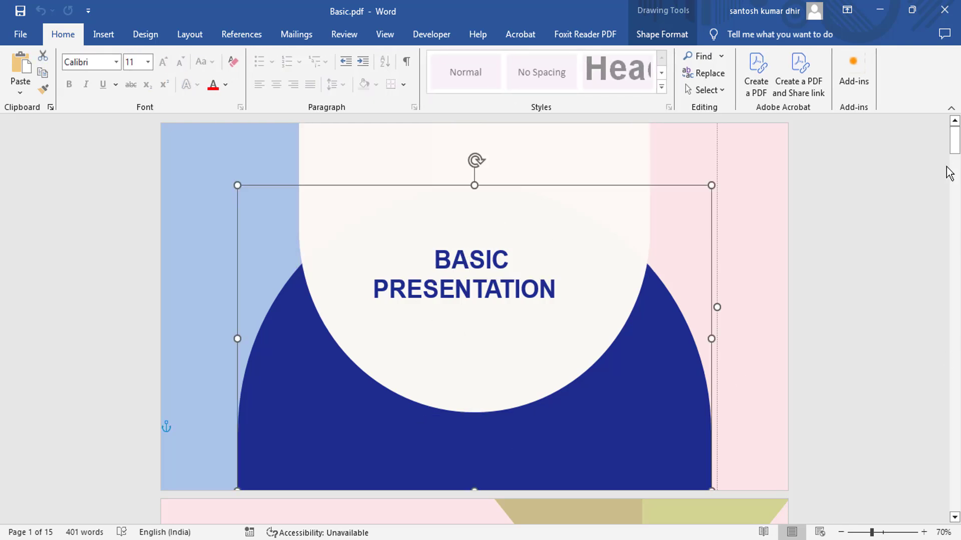
left_click(833, 353)
left_click_drag(954, 135, 957, 445)
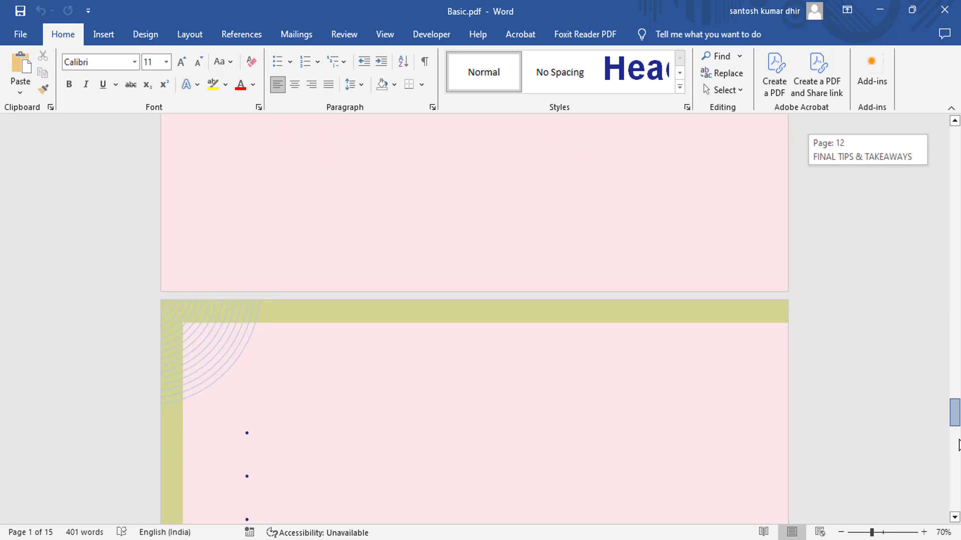